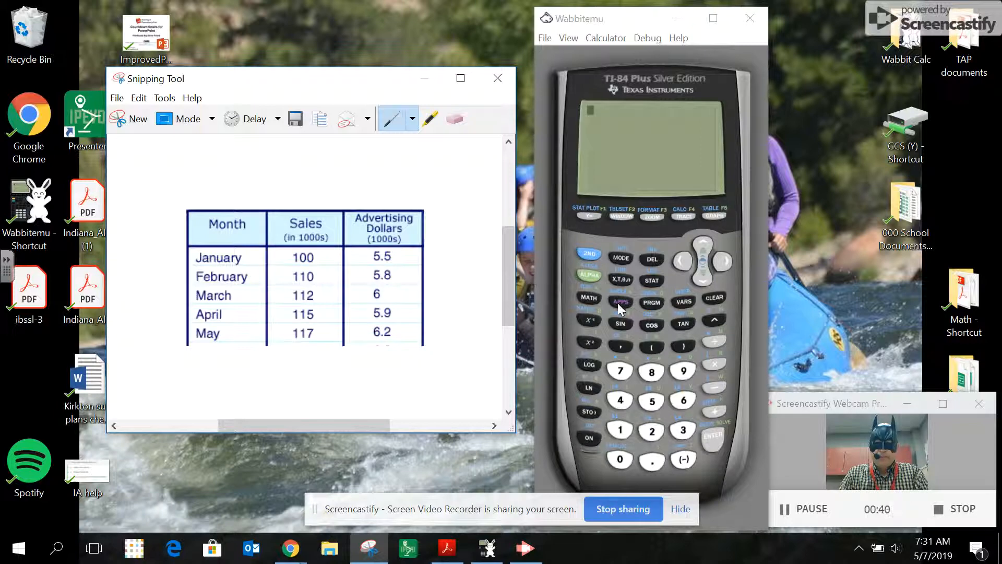
- Open the statistics list editor and enter the January and February sales values, 100 and 110, in list L1
click(652, 280)
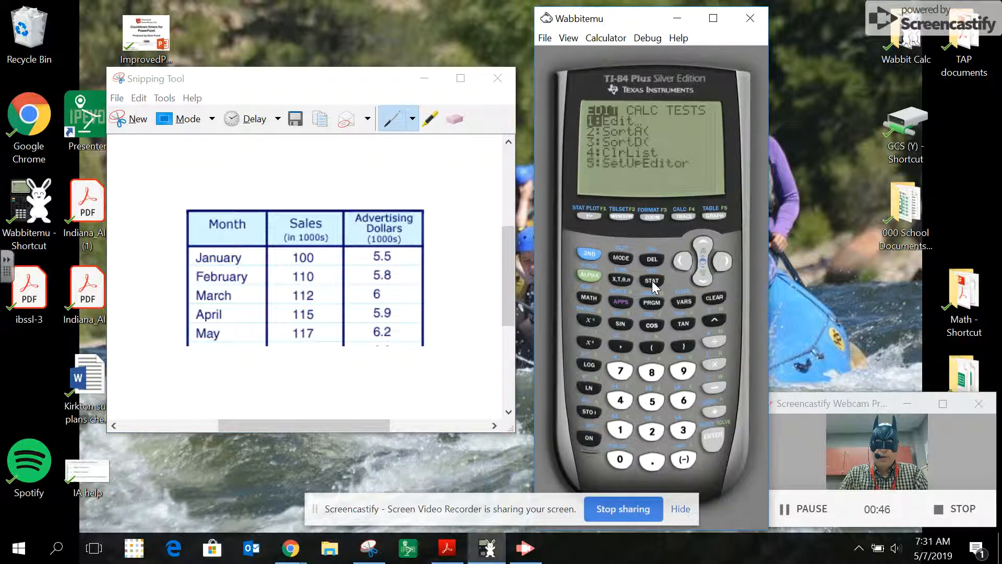
click(714, 436)
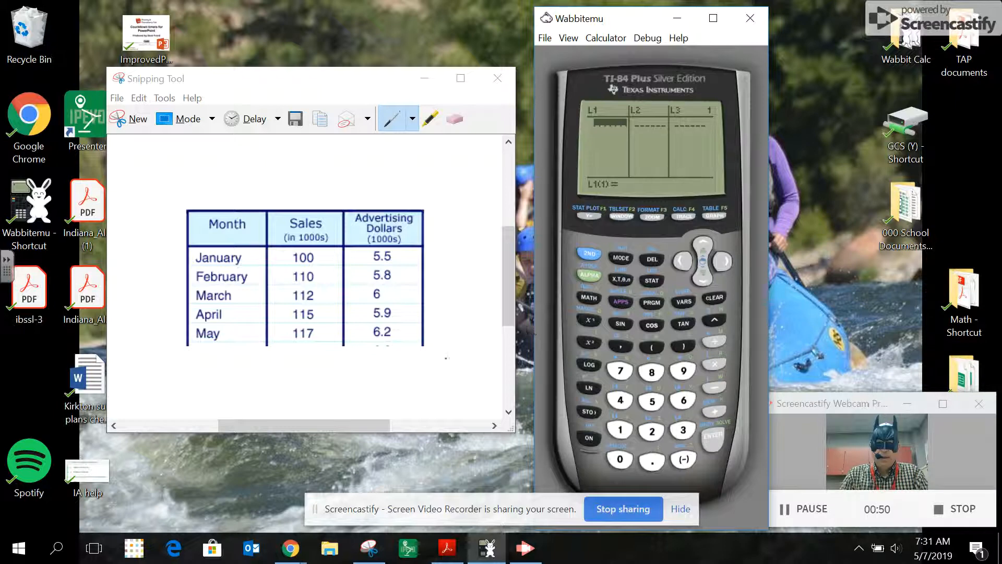
click(618, 433)
click(619, 459)
click(619, 460)
click(713, 438)
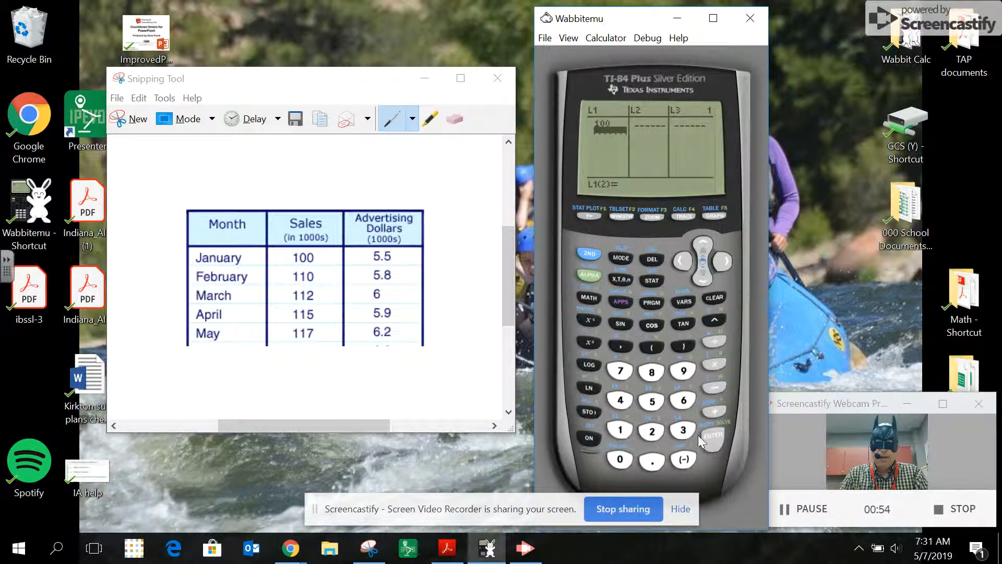
click(618, 431)
click(618, 431)
click(620, 459)
click(713, 438)
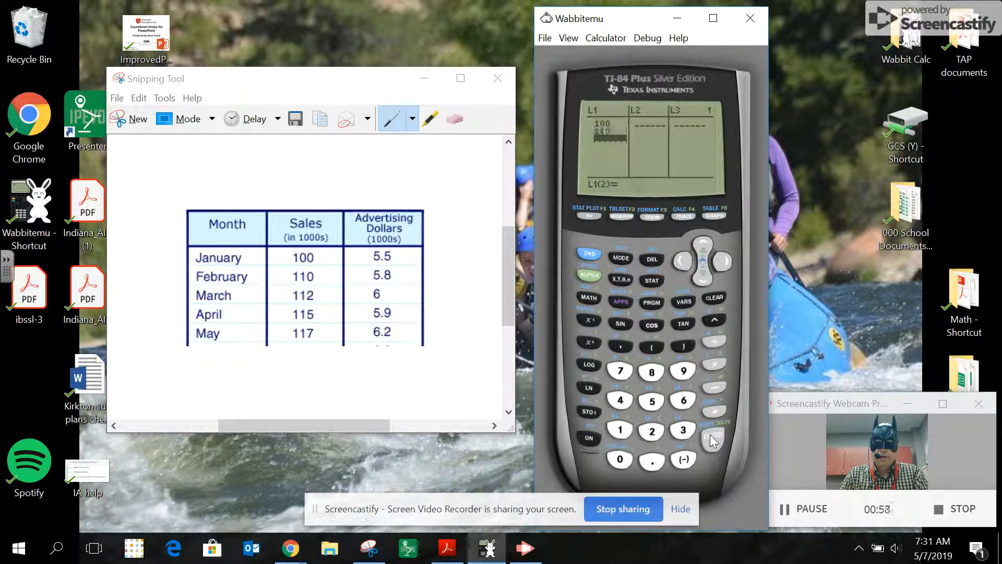
- Add the March, April and May sales values to list L1: 112, 115 and 117
click(620, 430)
click(620, 430)
click(713, 434)
click(621, 430)
click(621, 430)
click(652, 401)
click(715, 444)
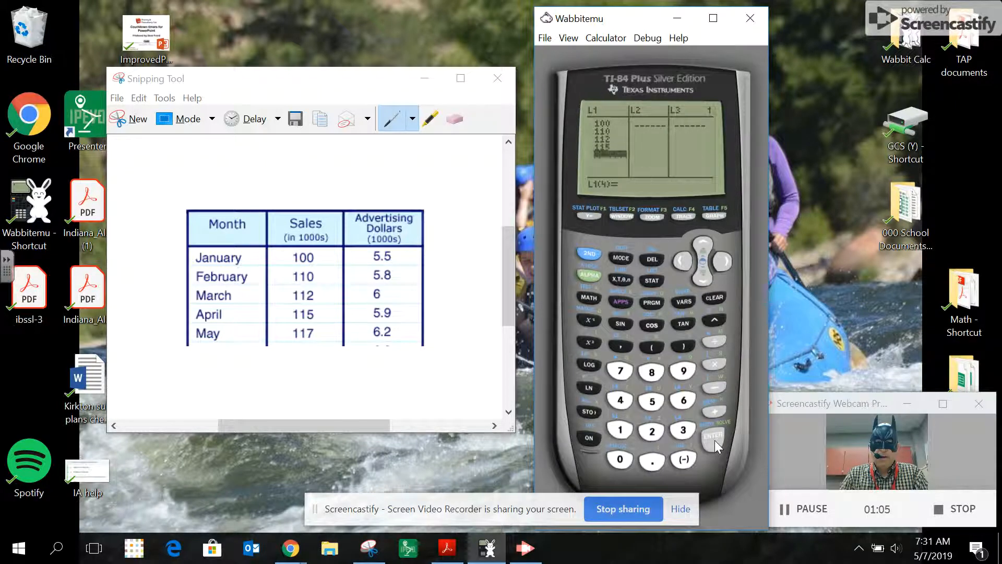
click(621, 430)
click(620, 371)
click(714, 441)
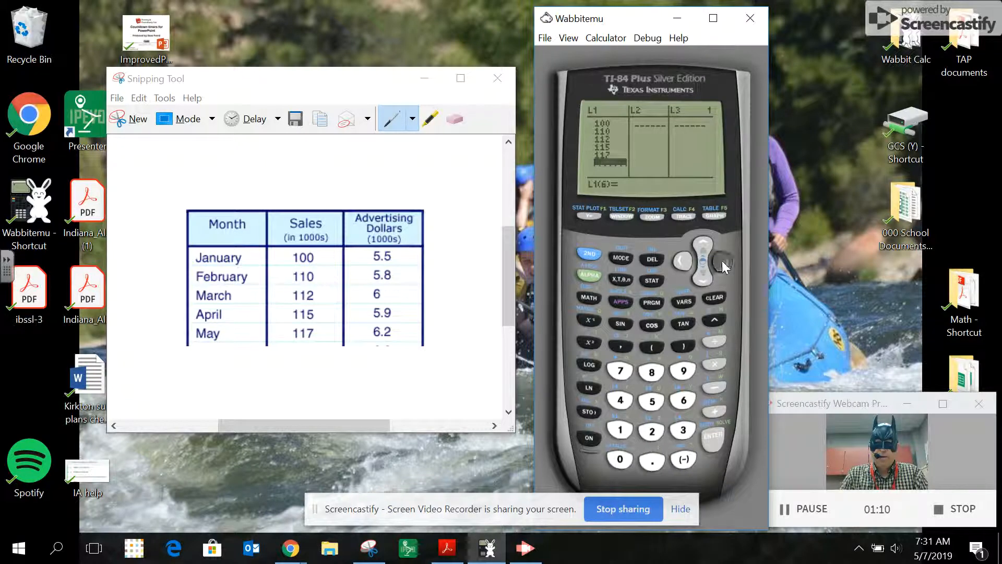
- Enter the January and February advertising values, 5.5 and 5.8, in list L2
click(721, 261)
click(651, 401)
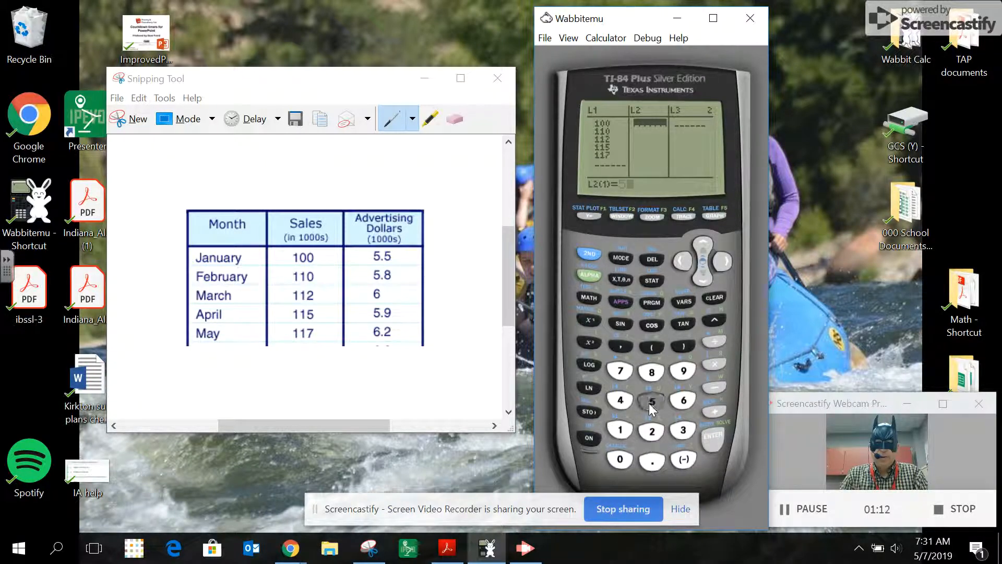
click(653, 461)
click(652, 401)
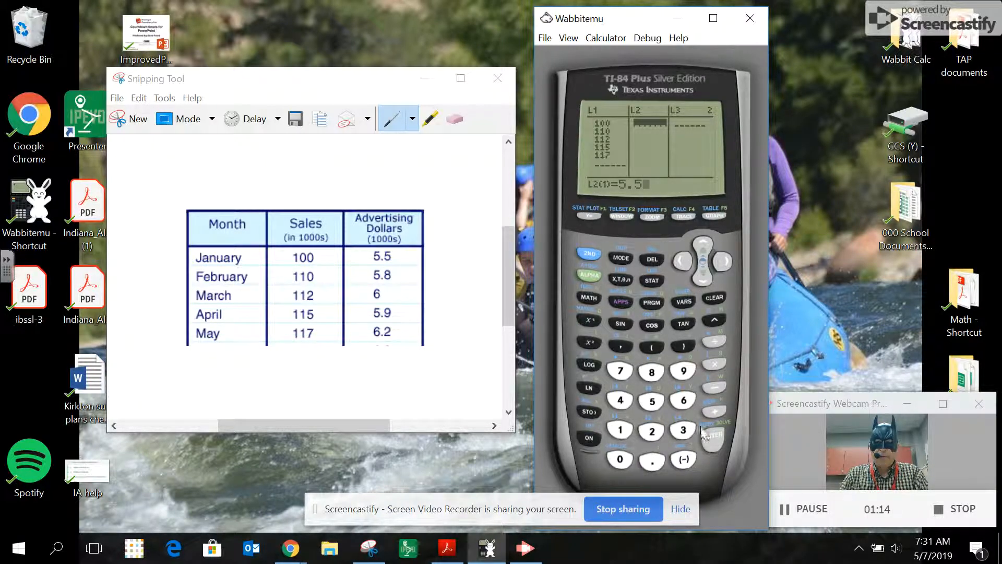
click(709, 437)
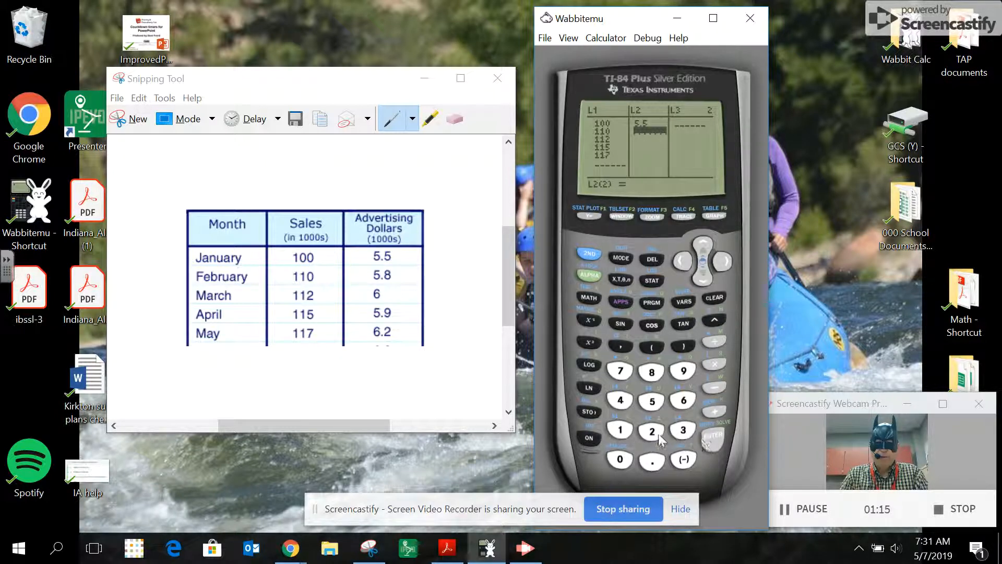
click(652, 401)
click(653, 461)
click(652, 372)
click(710, 438)
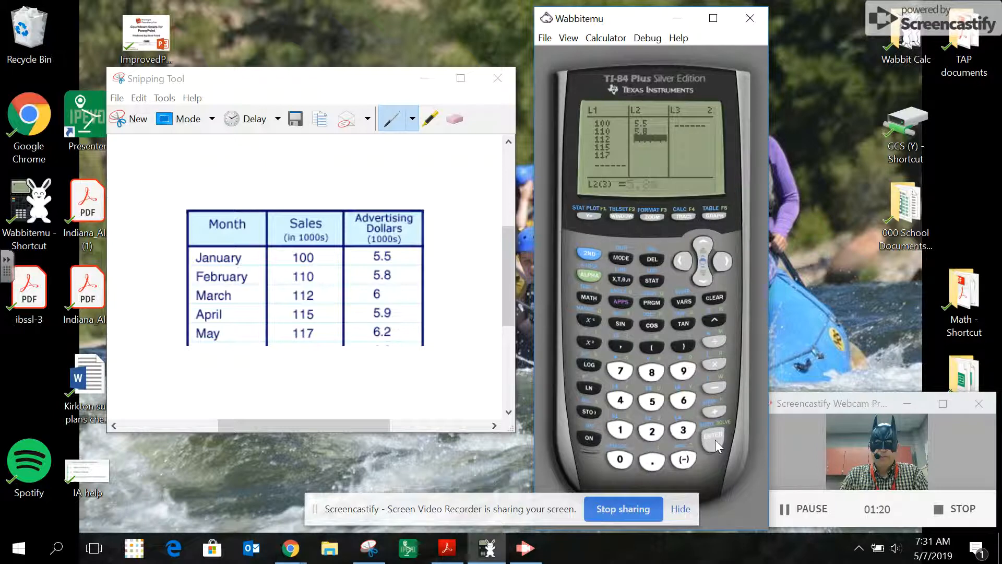
- Add the March, April and May advertising values to list L2: 6, 5.9 and 6.2
click(684, 401)
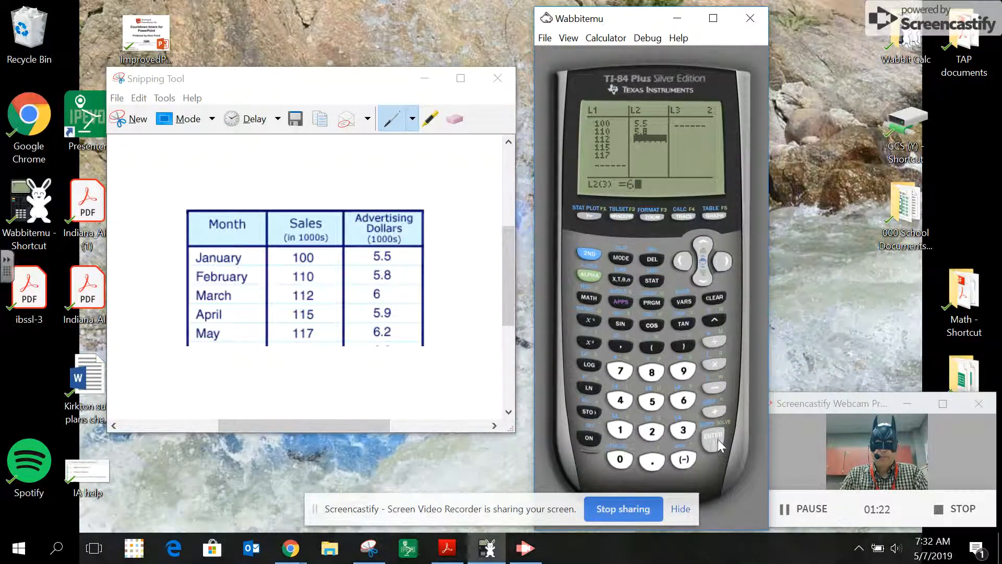
click(713, 437)
click(652, 402)
click(652, 461)
click(684, 371)
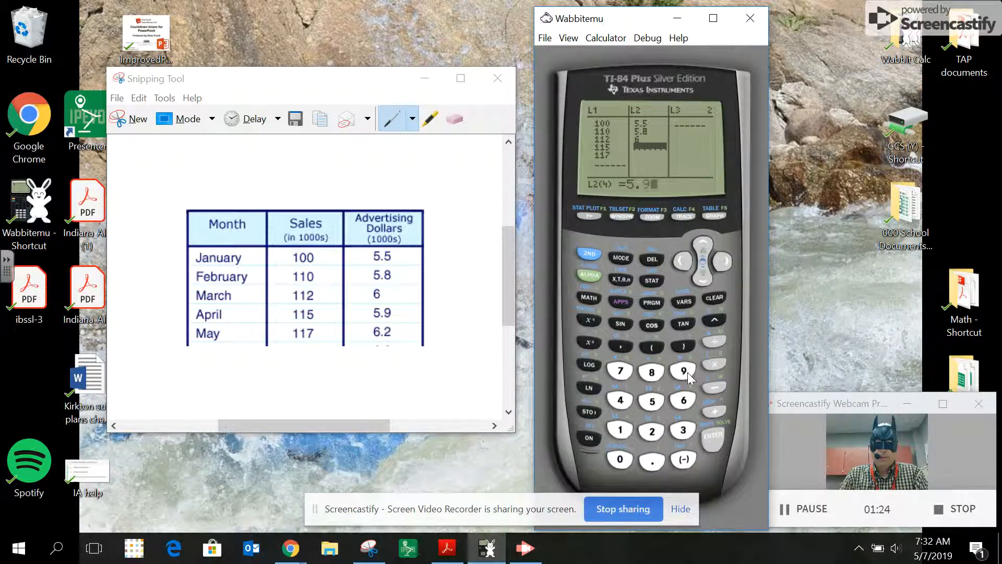
click(712, 443)
click(684, 400)
click(652, 462)
click(652, 432)
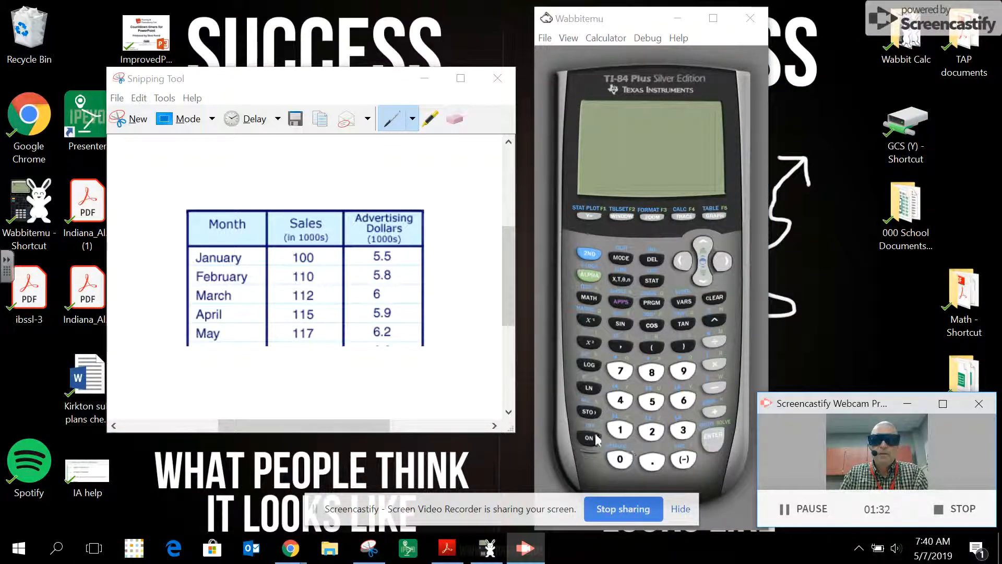
click(595, 438)
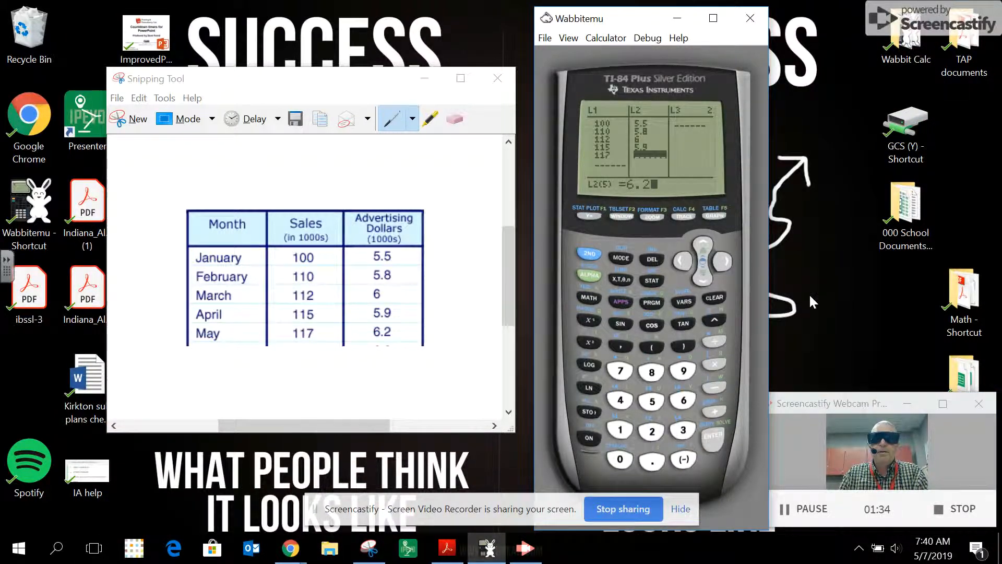
click(720, 436)
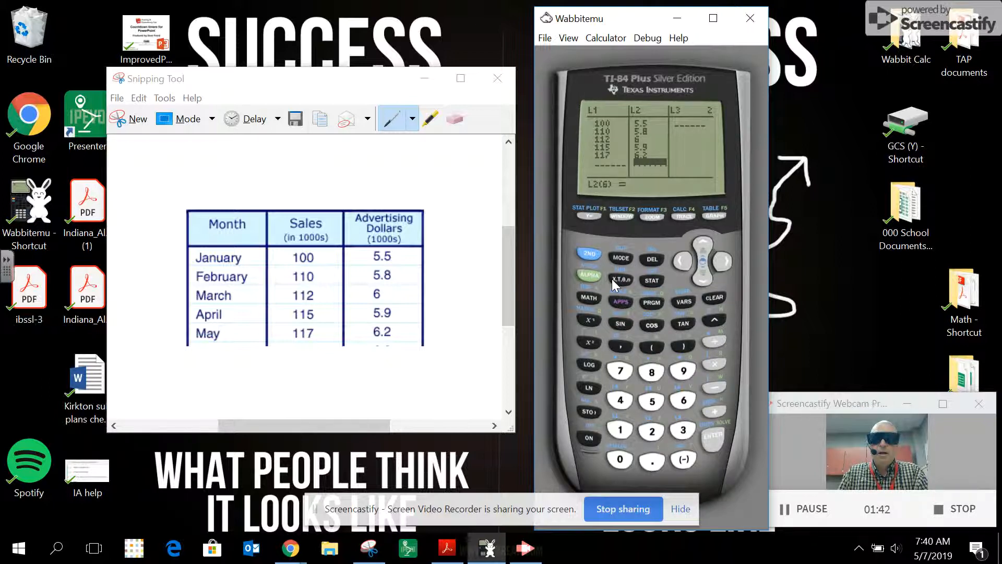
- Find the DiagnosticOn command in the catalog and run it on the home screen
click(586, 253)
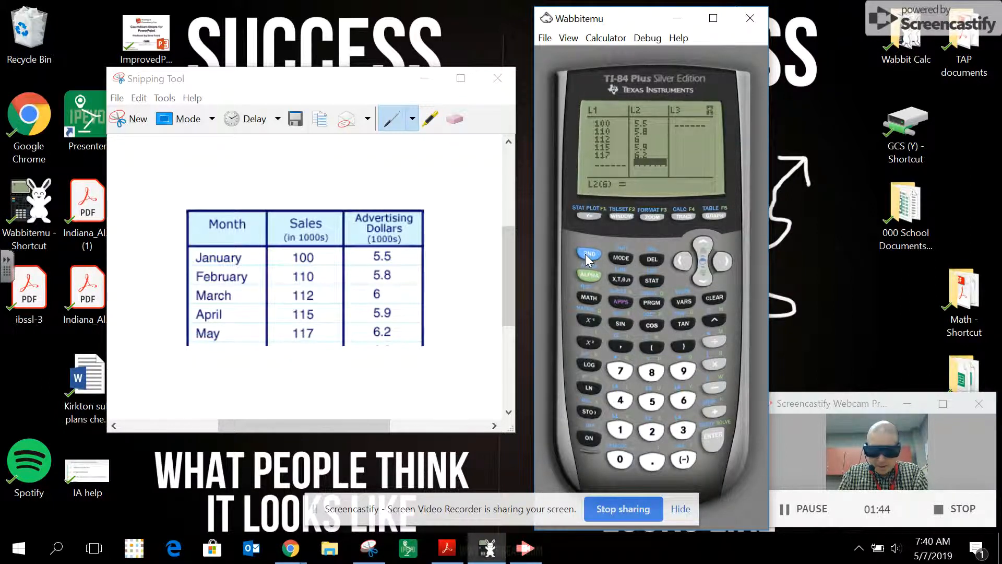
click(621, 459)
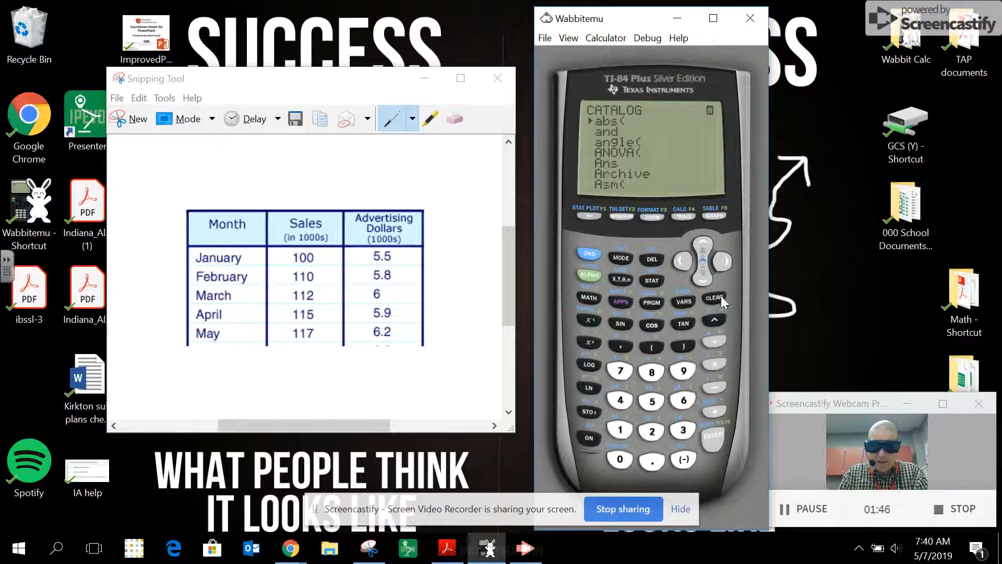
click(706, 281)
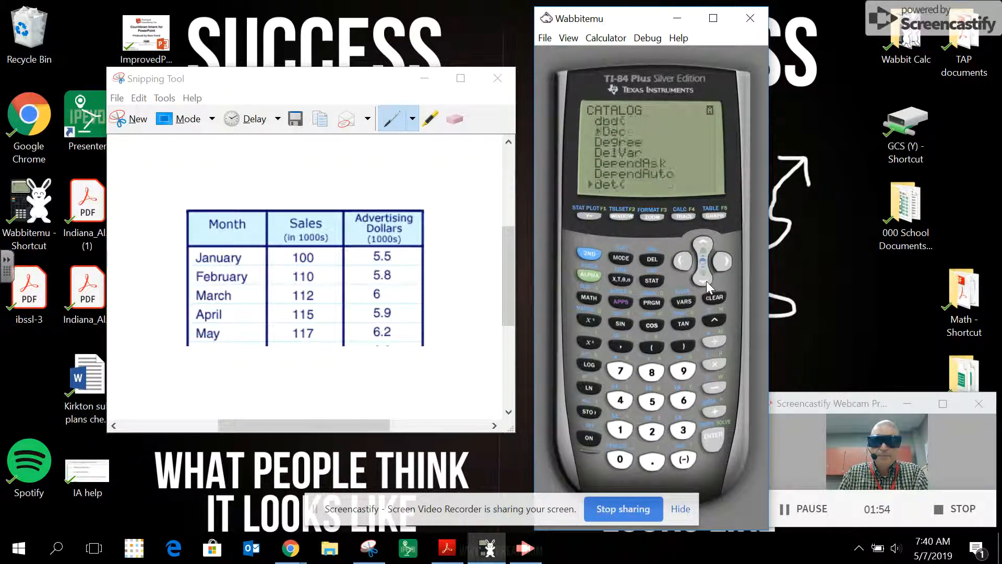
click(703, 253)
click(708, 436)
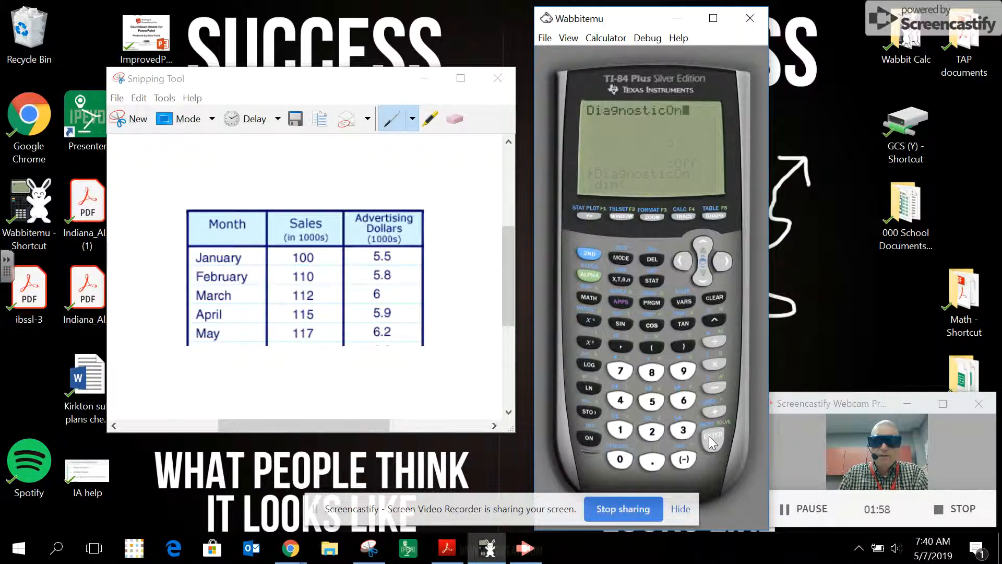
click(709, 436)
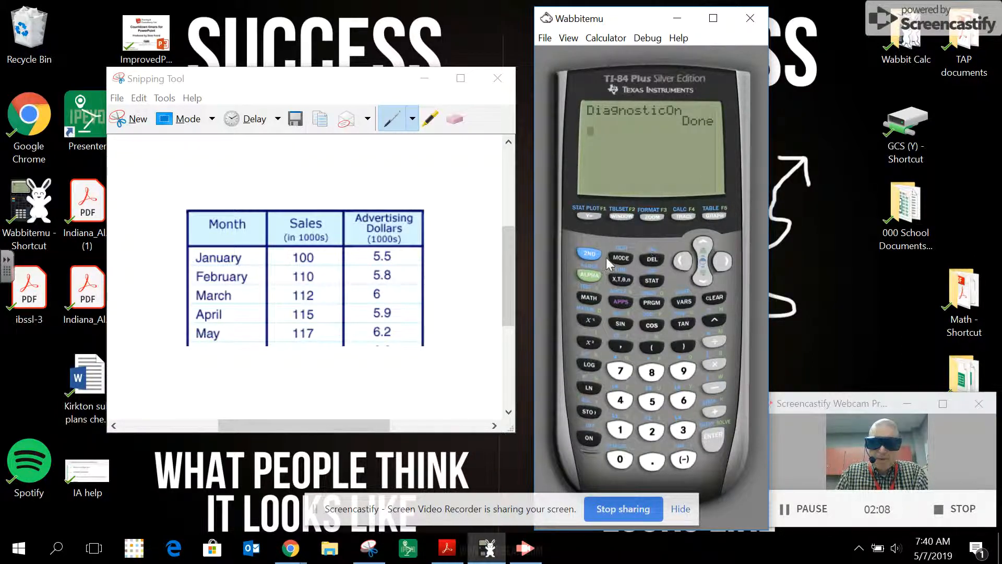
- Run the LinReg(ax+b) regression with L1 as the x list and L2 as the y list
click(647, 280)
click(721, 271)
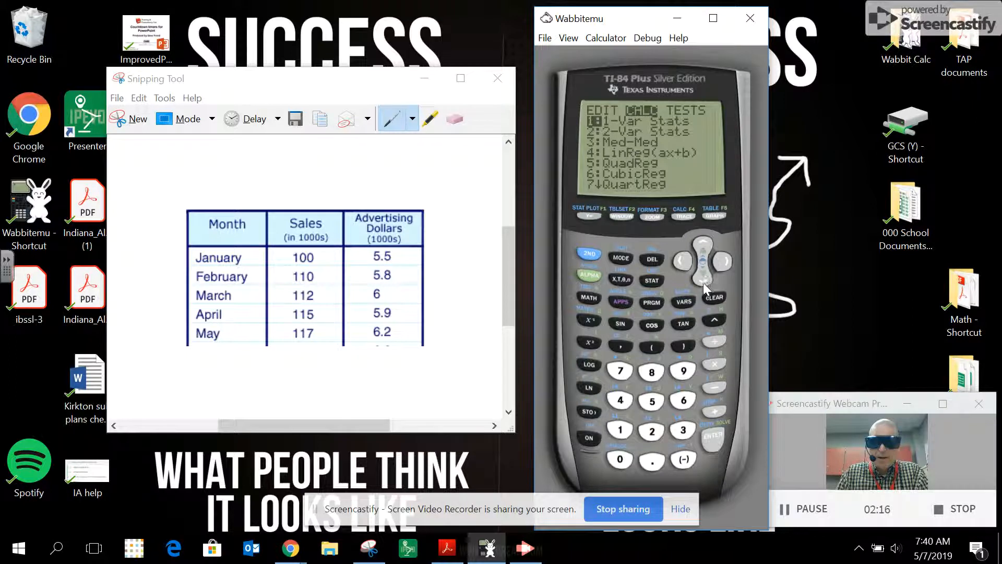
click(702, 279)
click(703, 279)
click(702, 280)
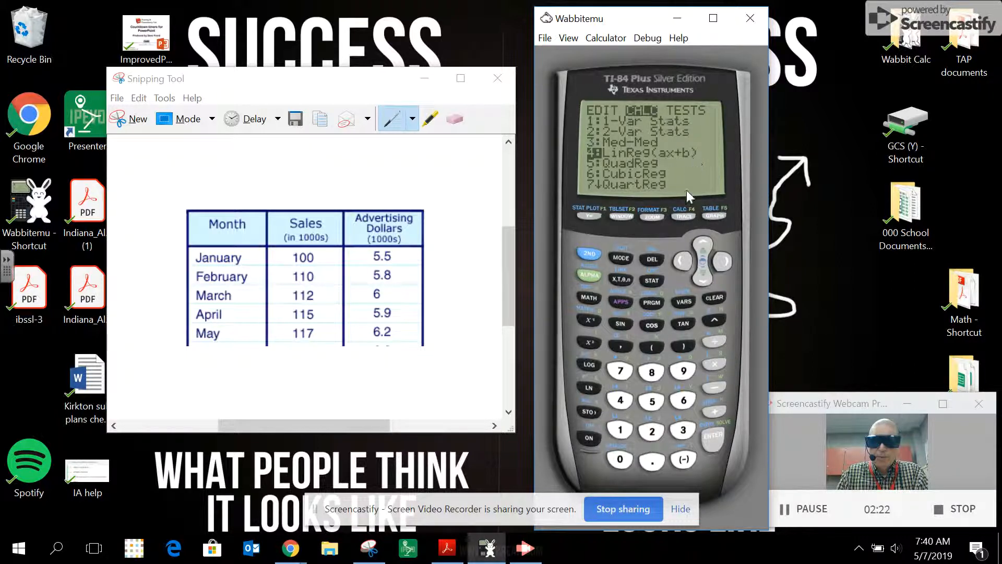
click(714, 440)
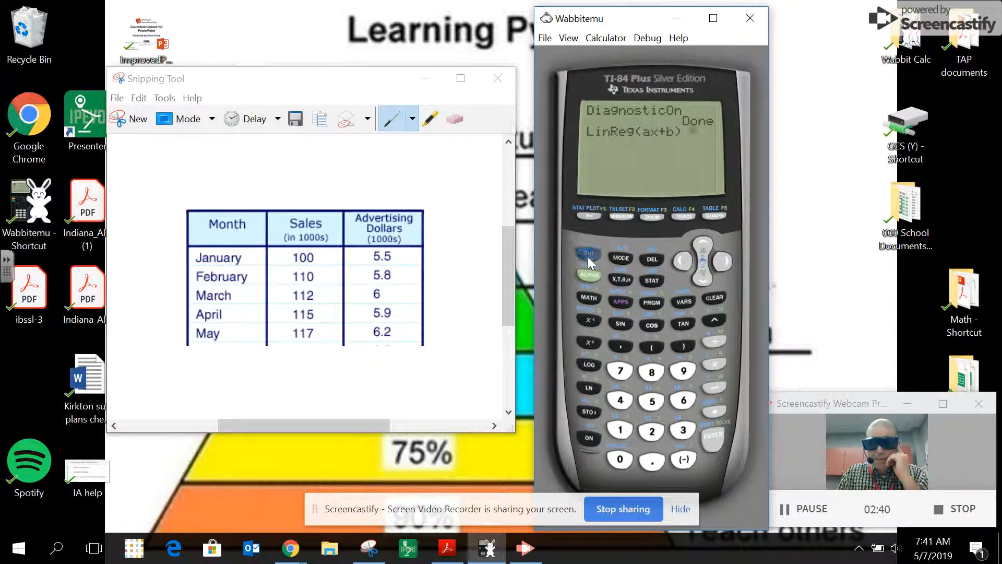
click(620, 429)
click(621, 347)
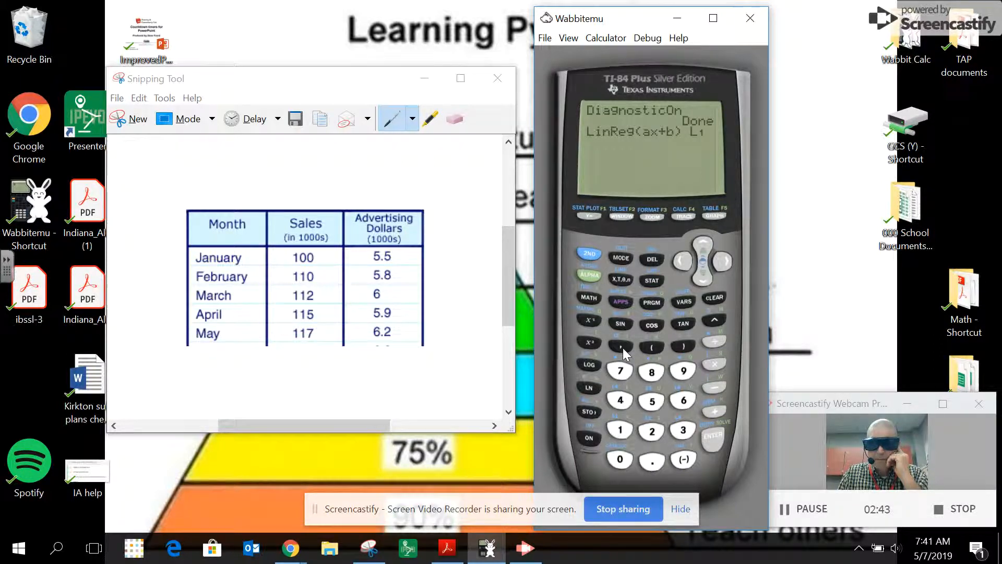
click(590, 256)
click(651, 431)
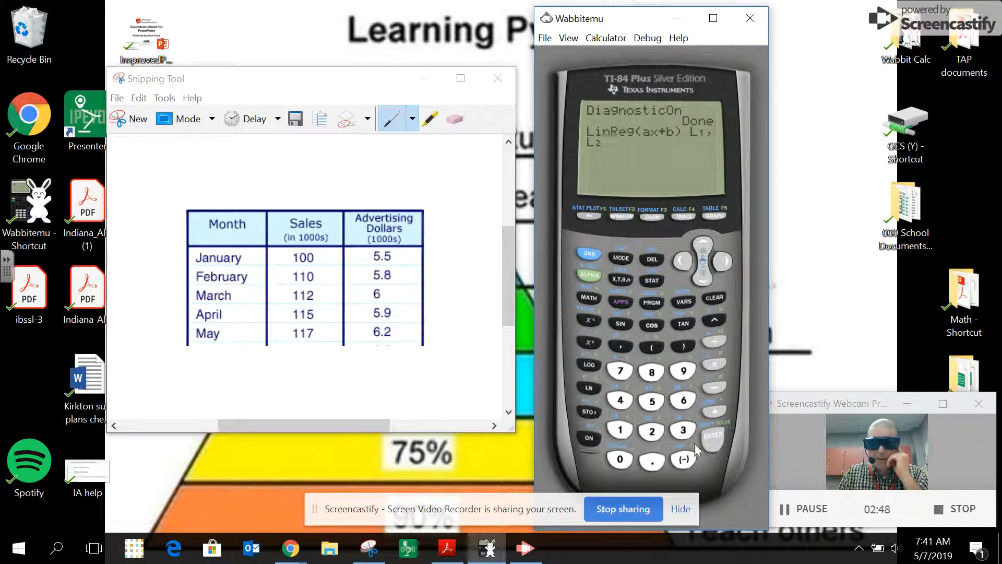
click(713, 436)
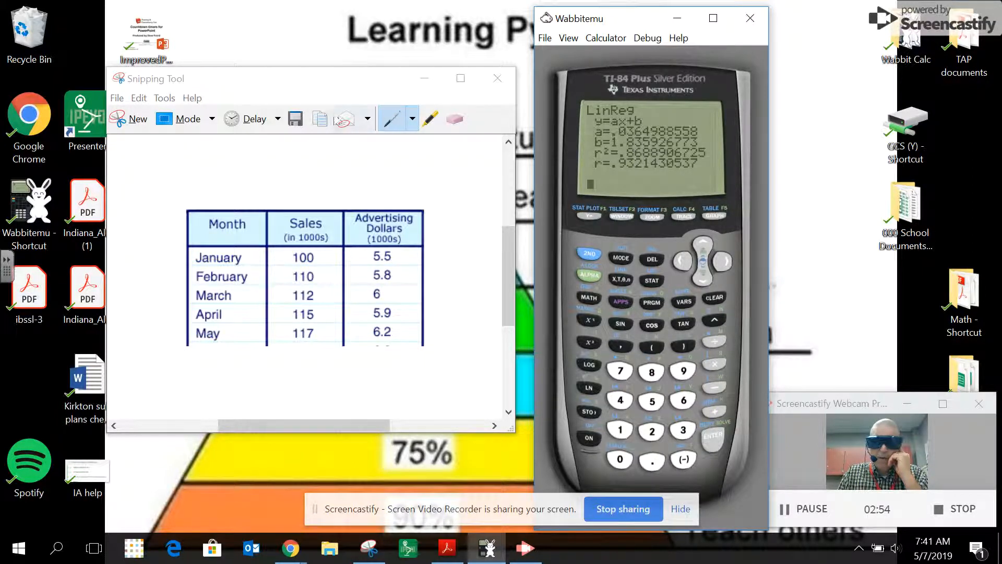
- Switch to Snipping Tool and handwrite the regression equation y = .036x + 1.83 above the sales table
click(375, 113)
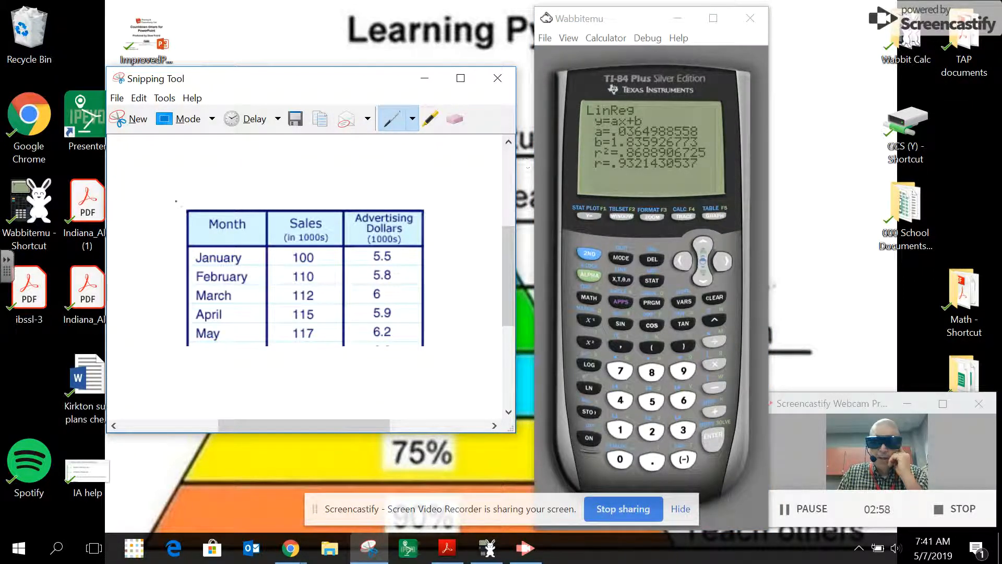
mouse_move(226, 162)
mouse_down()
mouse_move(243, 156)
mouse_move(237, 191)
mouse_move(268, 162)
mouse_up()
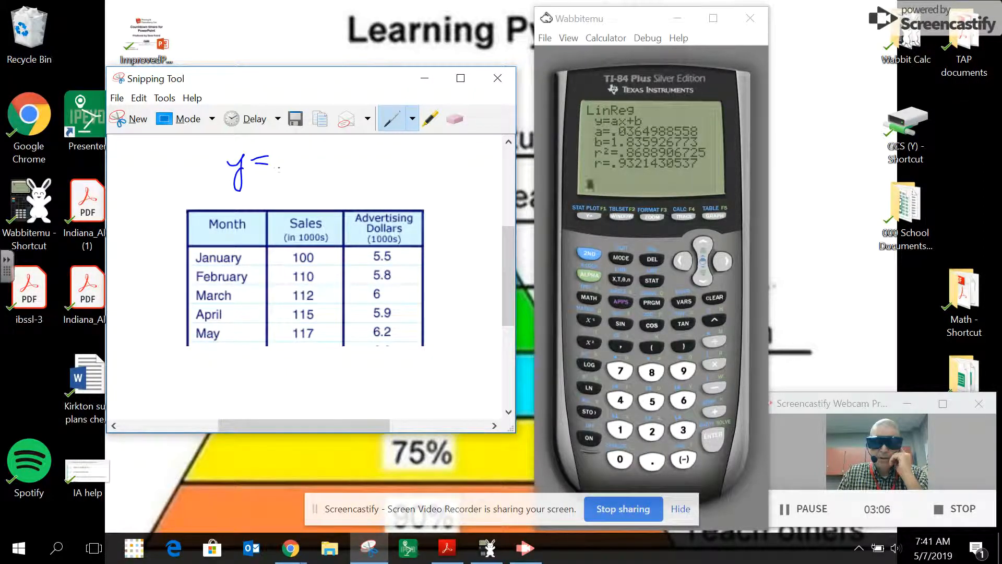
mouse_move(287, 154)
mouse_down()
mouse_move(290, 167)
mouse_move(288, 152)
mouse_move(311, 156)
mouse_move(305, 167)
mouse_move(327, 160)
mouse_move(320, 163)
mouse_up()
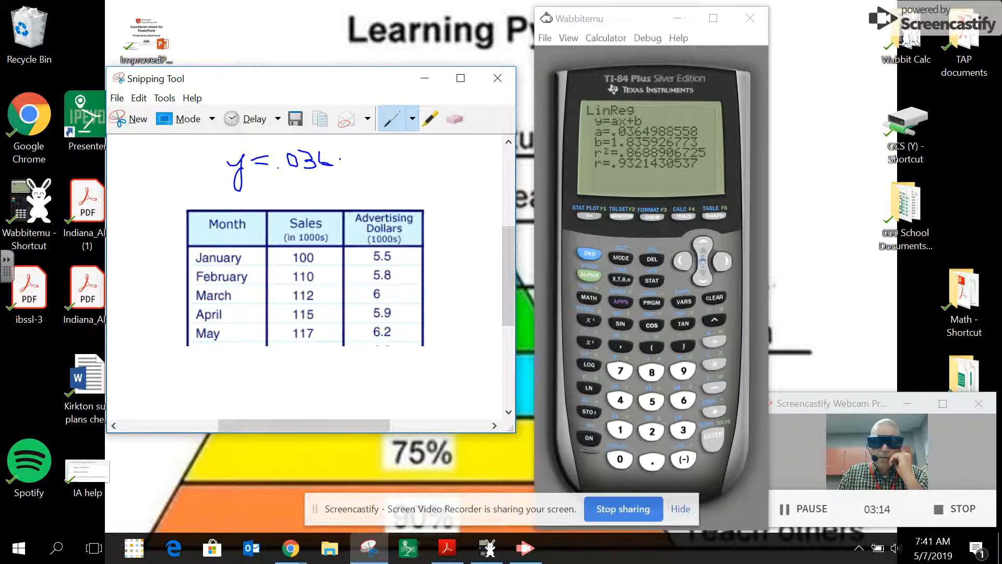
drag(344, 162, 345, 166)
drag(345, 160, 367, 161)
mouse_move(376, 152)
mouse_down()
mouse_move(377, 168)
mouse_move(395, 150)
mouse_move(407, 160)
mouse_move(399, 166)
mouse_up()
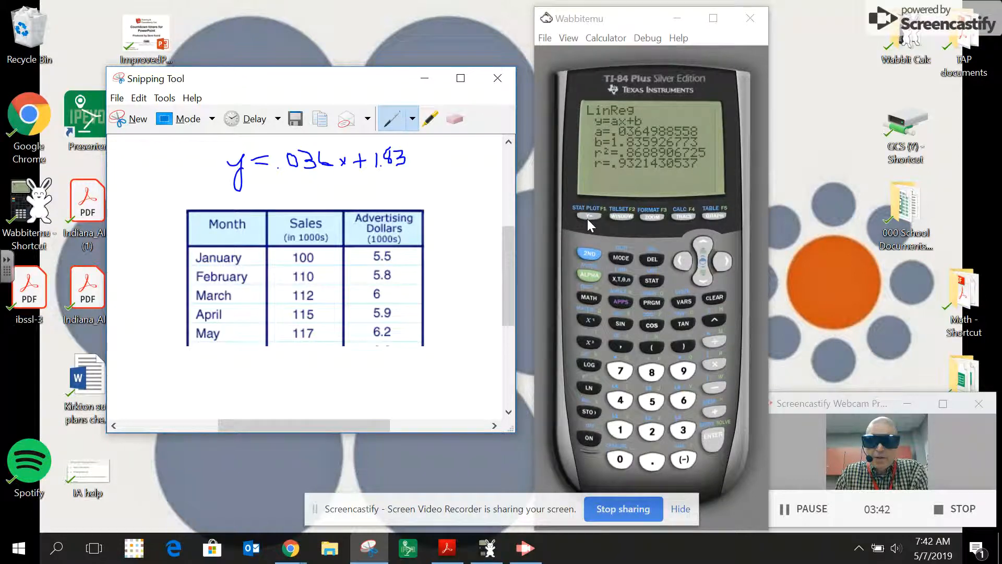
- In Wabbitemu, turn on Plot1 as a scatter plot using Xlist L1, Ylist L2 and the square mark
click(588, 255)
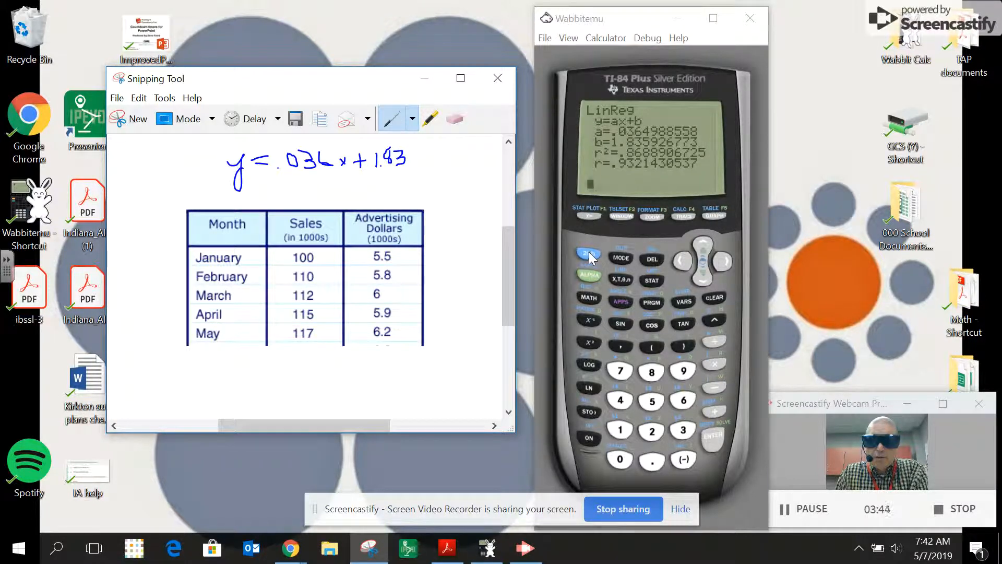
click(588, 215)
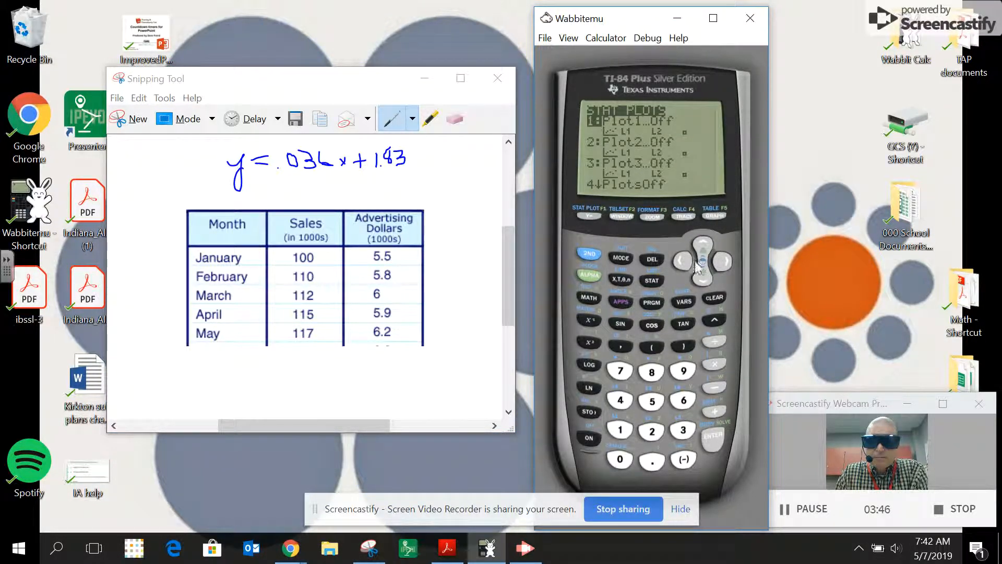
click(715, 437)
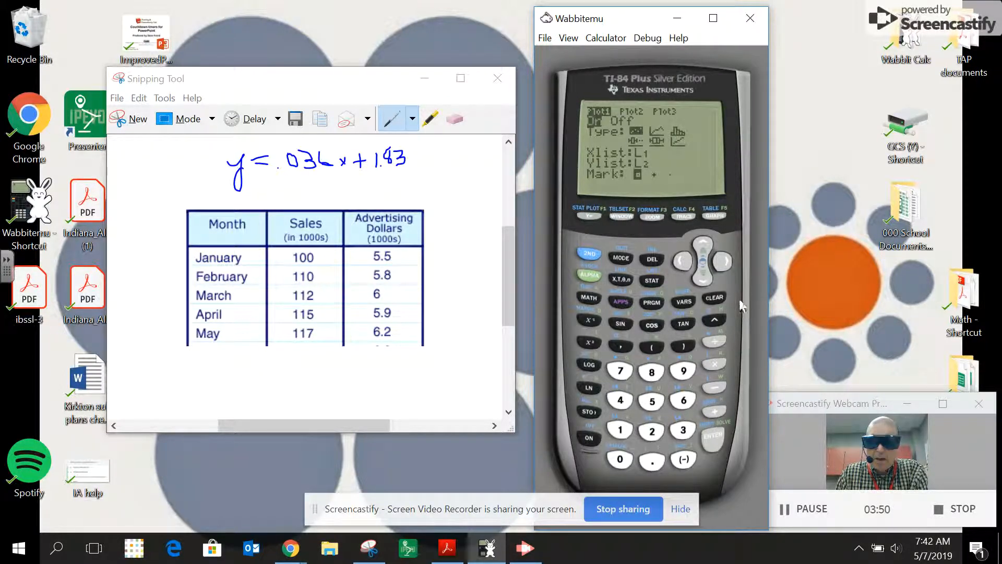
click(703, 280)
click(703, 277)
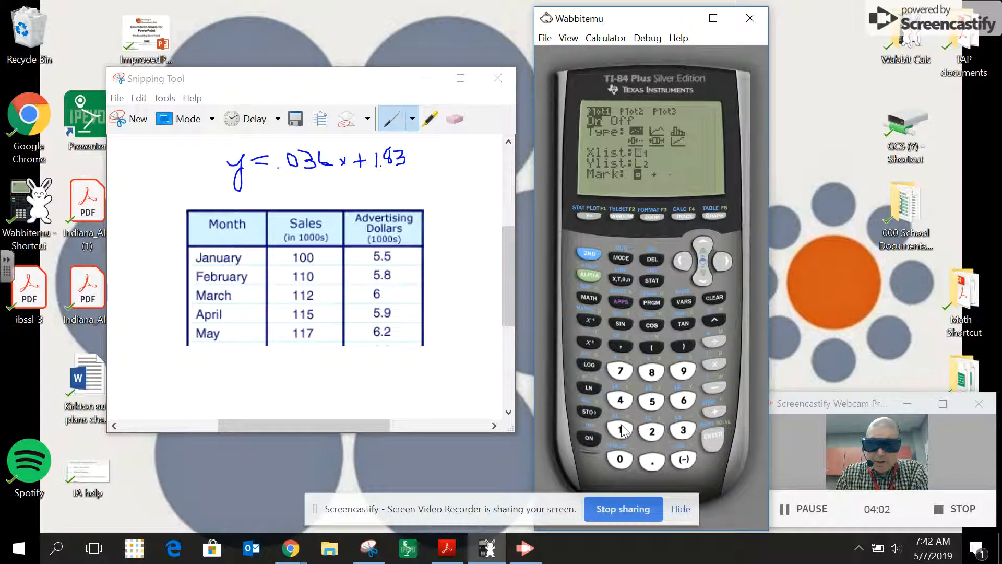
click(712, 427)
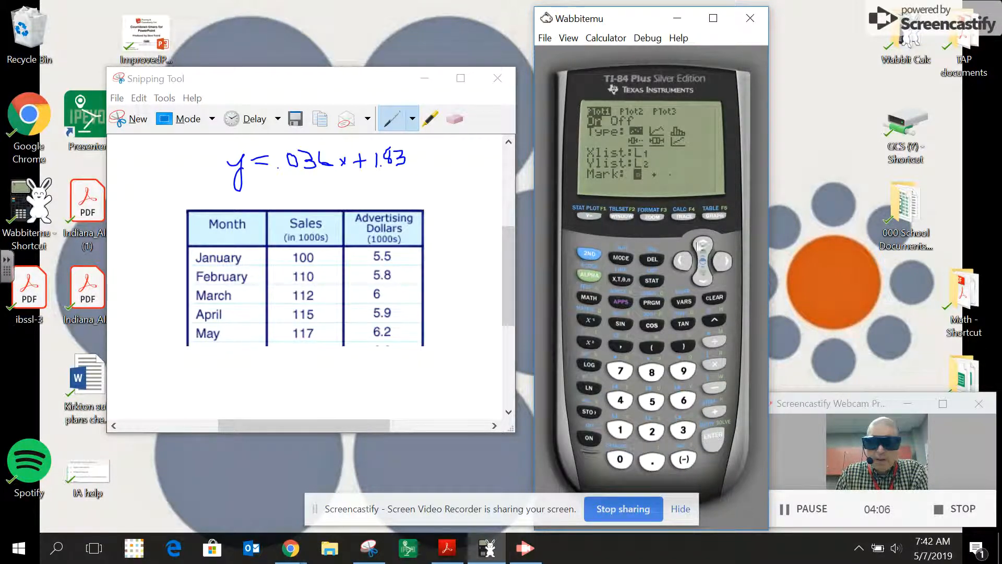
- Display the scatter plot fitted to the data with ZoomStat
click(652, 216)
click(703, 278)
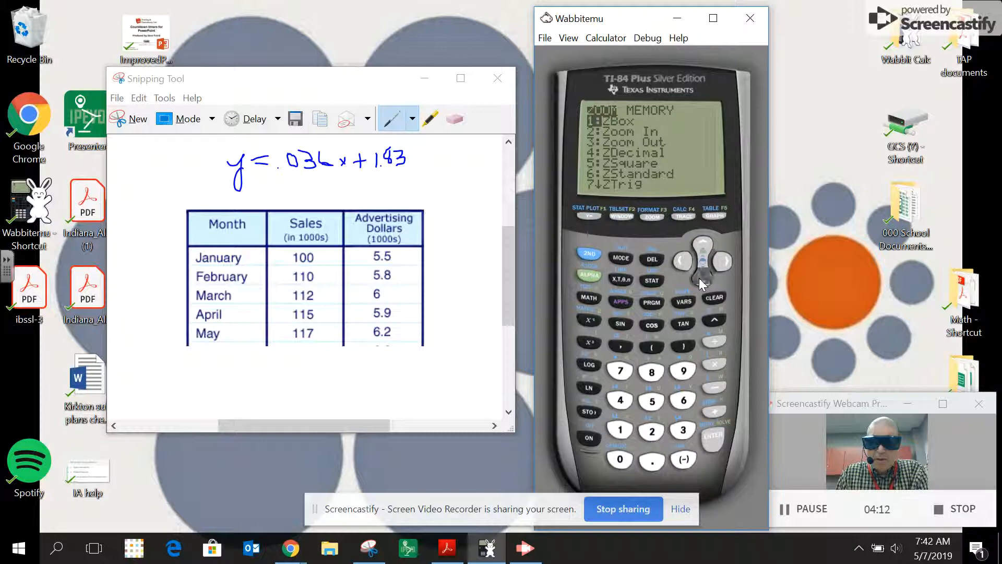
click(703, 278)
click(702, 278)
click(702, 279)
click(703, 282)
click(703, 281)
click(703, 282)
click(703, 282)
click(703, 282)
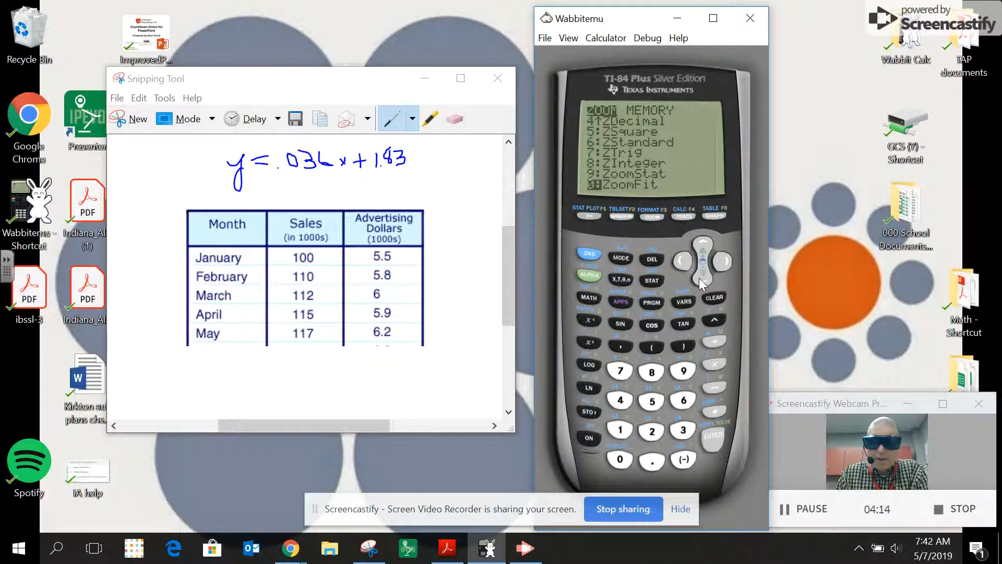
click(703, 247)
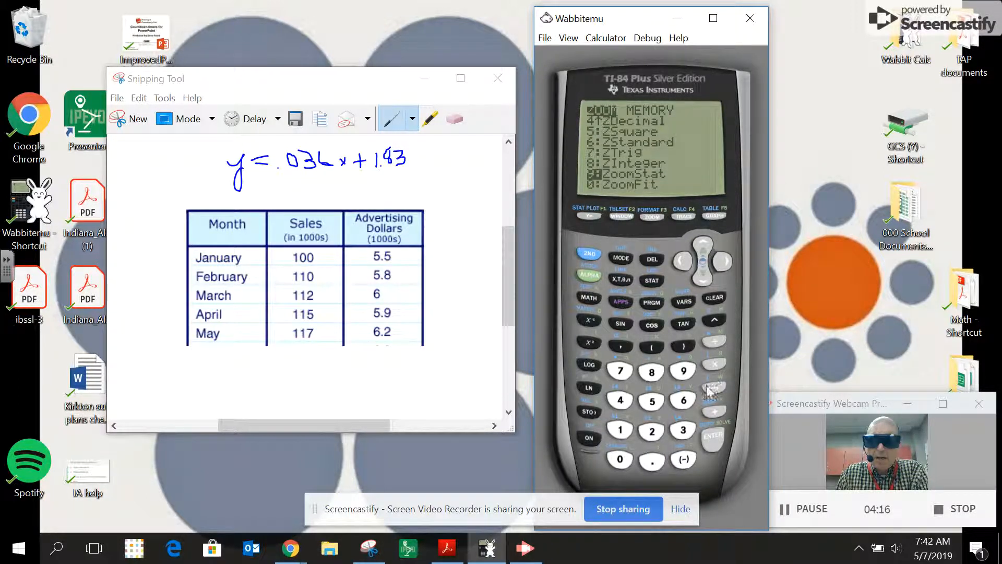
click(708, 443)
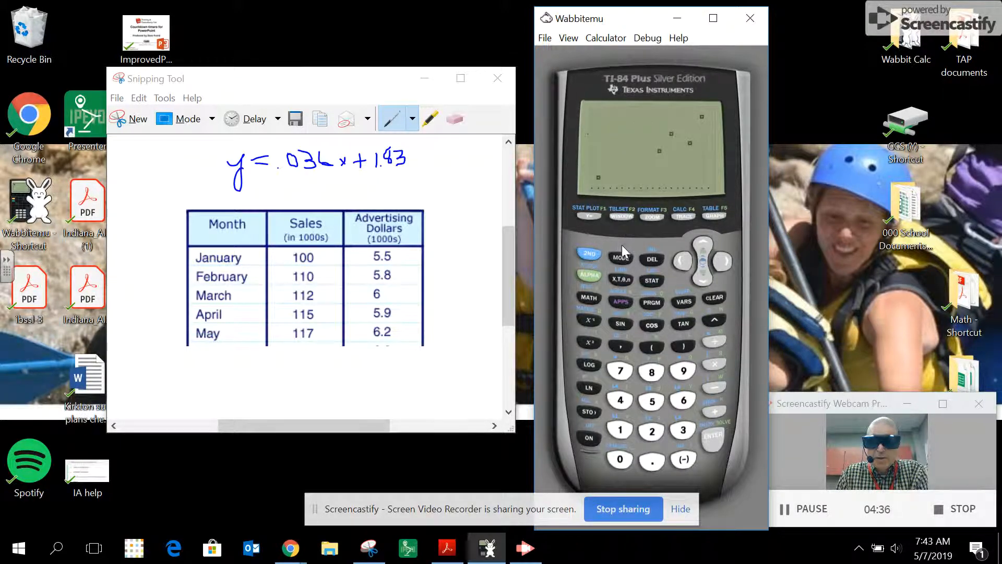
- Set the window's Xmin and Ymin to 0 and graph the scatter plot again
click(621, 214)
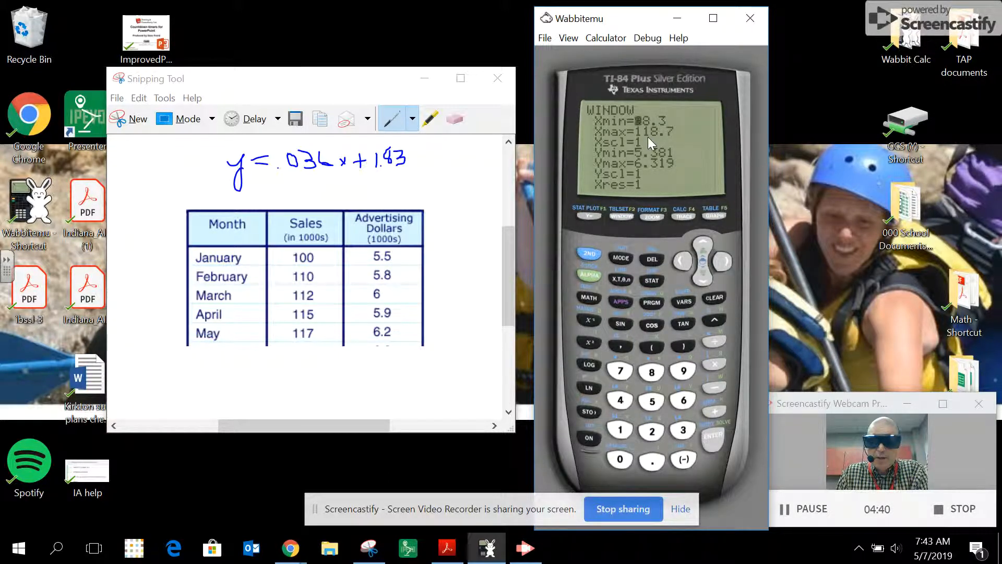
click(619, 462)
click(700, 278)
click(700, 278)
click(700, 278)
click(620, 459)
click(710, 217)
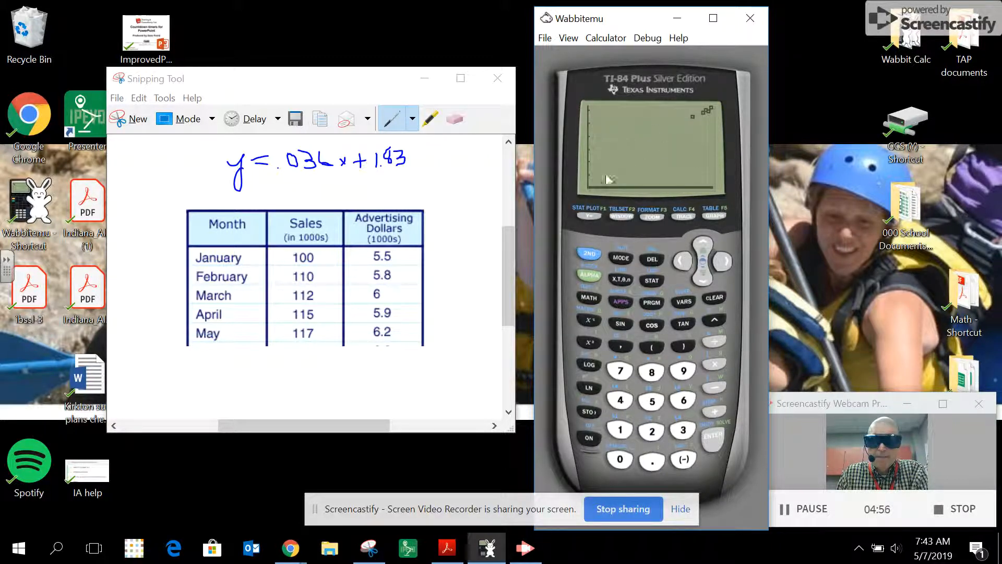
- Enter the regression equation .036X+1.83 as Y1 and graph it together with the scatter plot
click(590, 217)
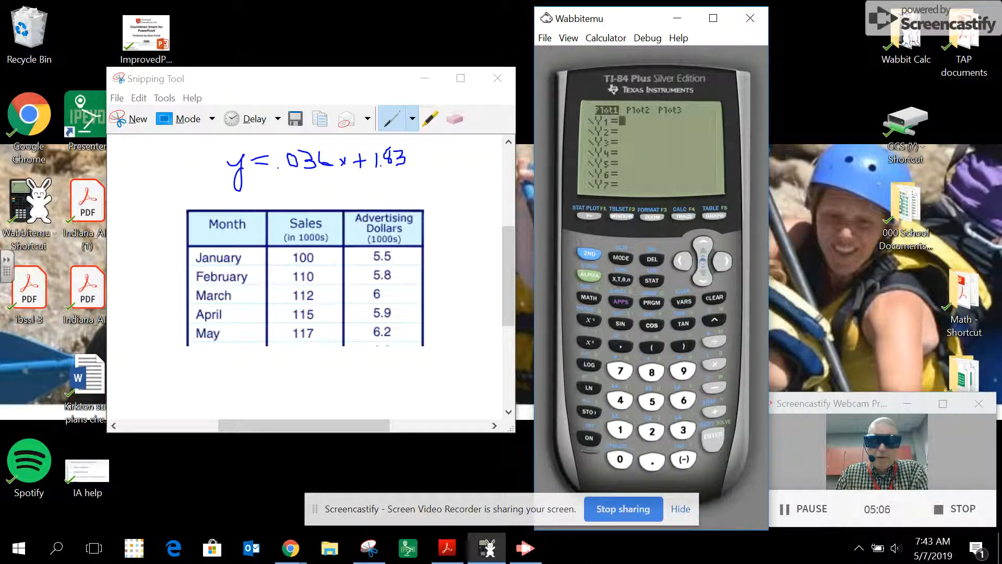
click(652, 466)
click(622, 459)
click(684, 433)
click(683, 400)
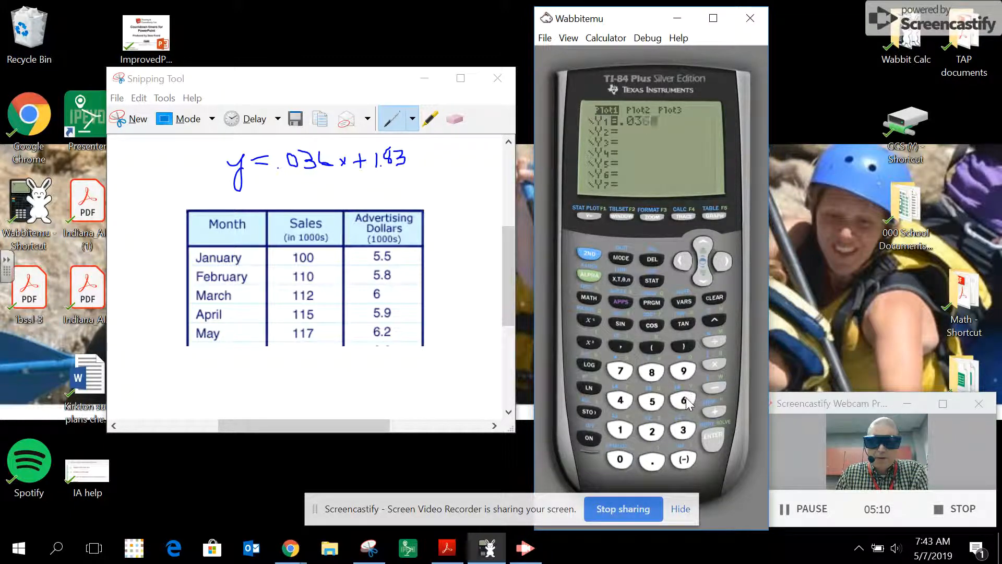
click(618, 280)
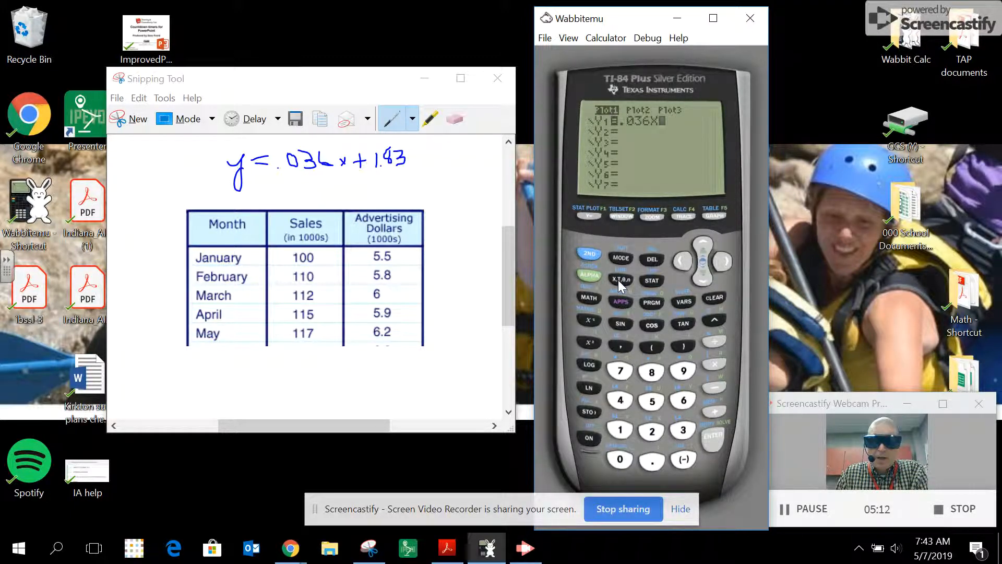
click(713, 413)
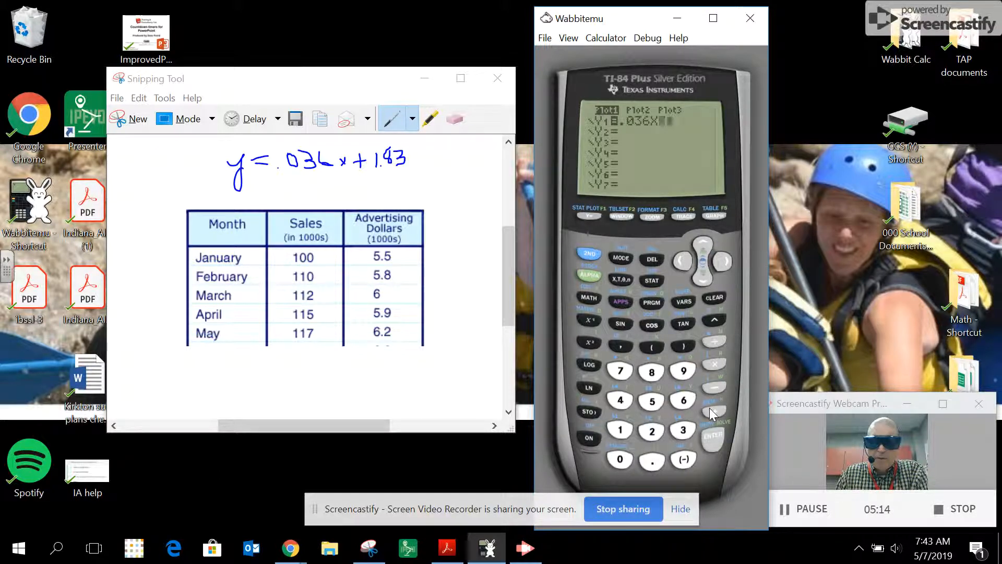
click(619, 430)
click(649, 462)
click(652, 371)
click(684, 431)
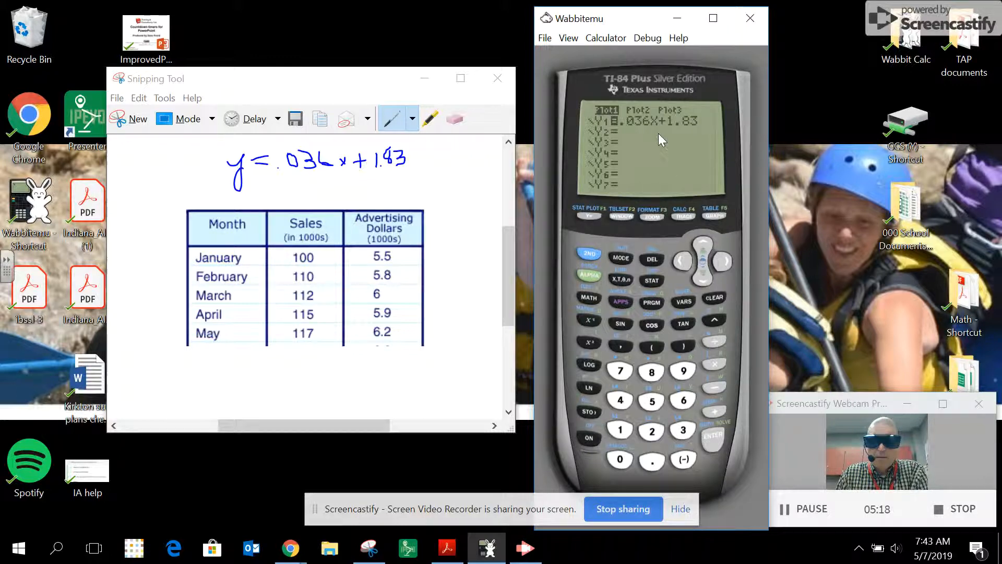
click(716, 215)
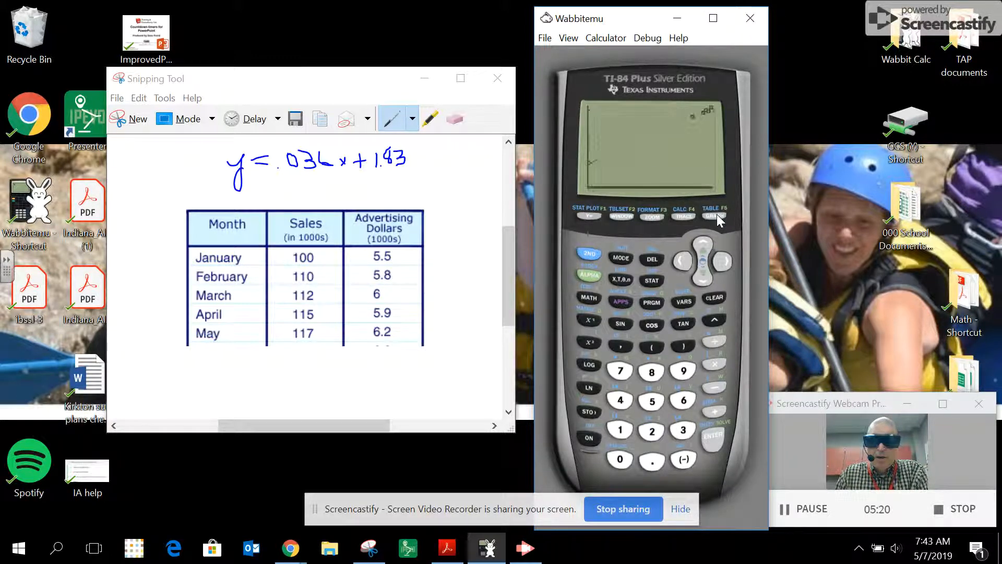